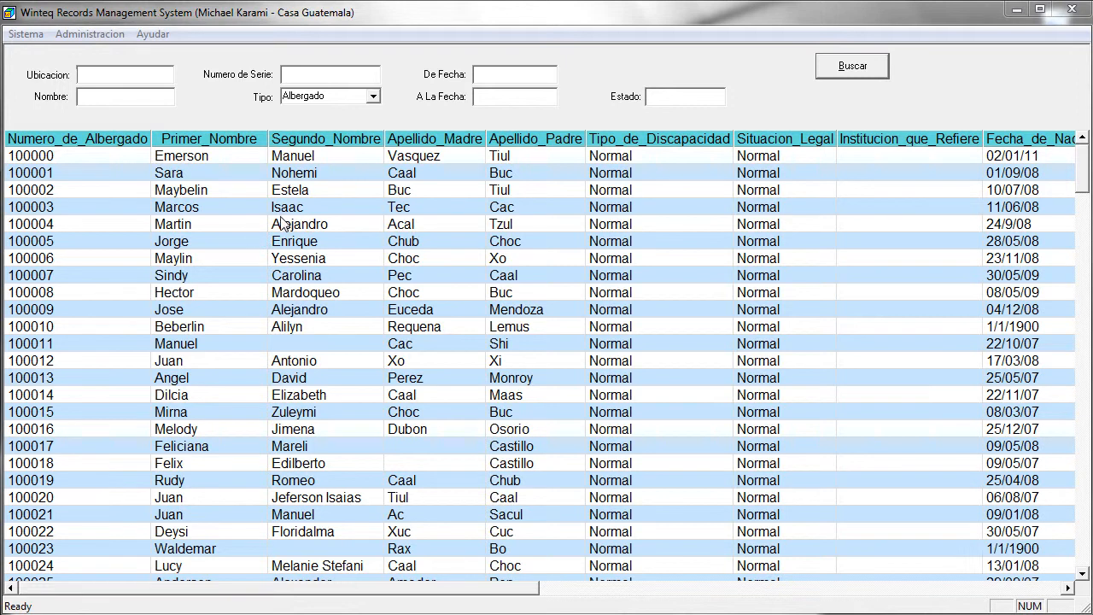
# Step: Open the patient's full record and bring up the Anadir Registro option on the empty problem grid
pyautogui.doubleClick(192, 226)
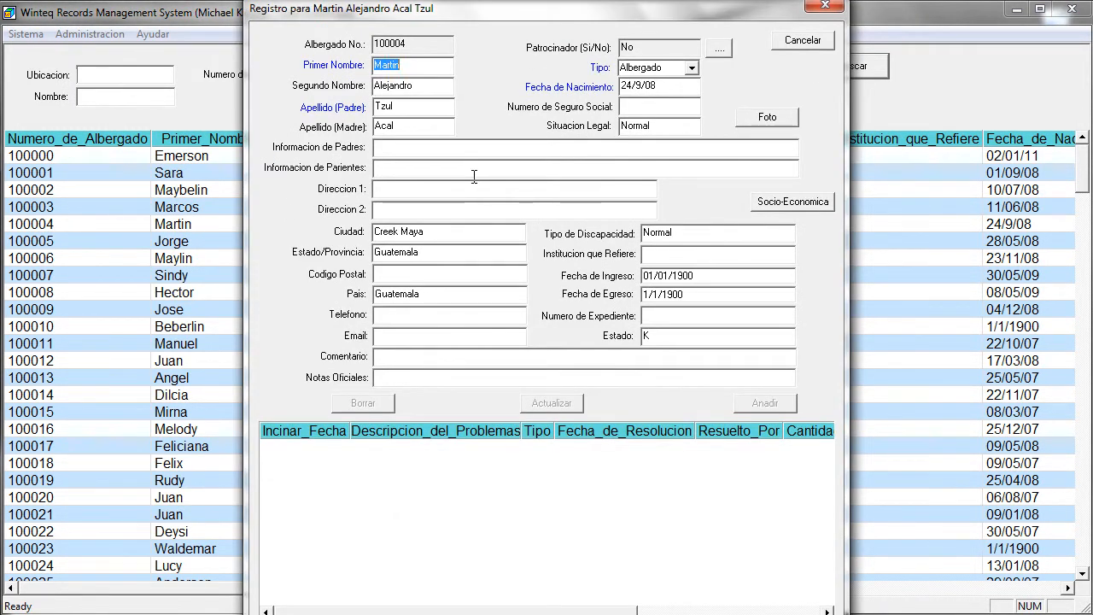
pyautogui.rightClick(401, 493)
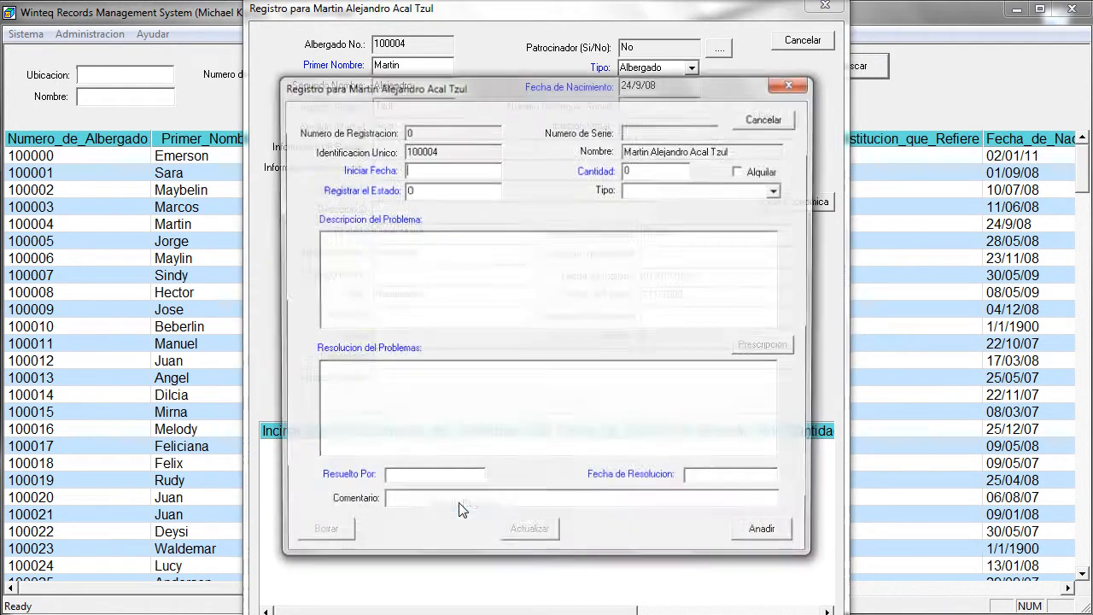
# Step: Add a new incident with start date 27/12/14 and quantity 20
pyautogui.click(462, 504)
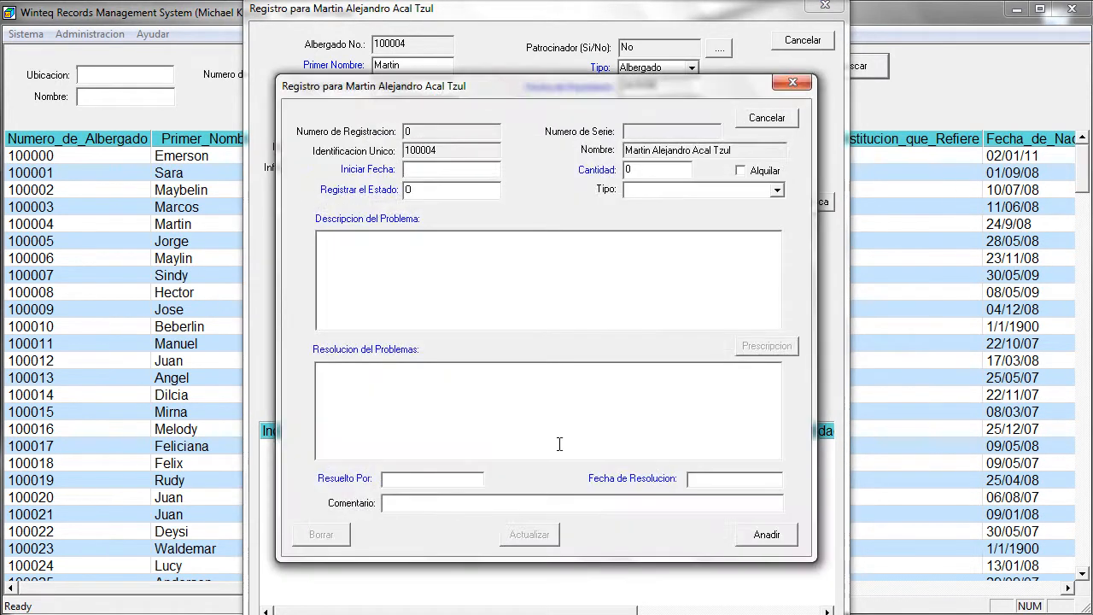
pyautogui.click(422, 171)
pyautogui.write('27/2/14')
pyautogui.press('Tab')
pyautogui.write('20')
pyautogui.press('Tab')
pyautogui.press('Tab')
# Step: Set the incident type to M-Medico and bring up the patient notes in Notepad
pyautogui.click(778, 190)
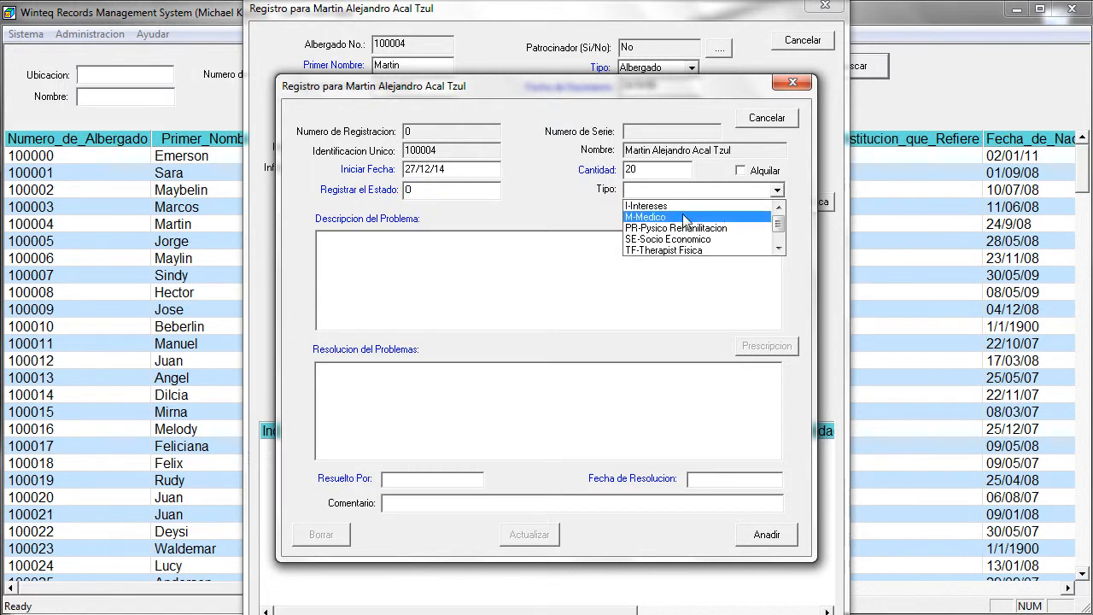
pyautogui.click(666, 219)
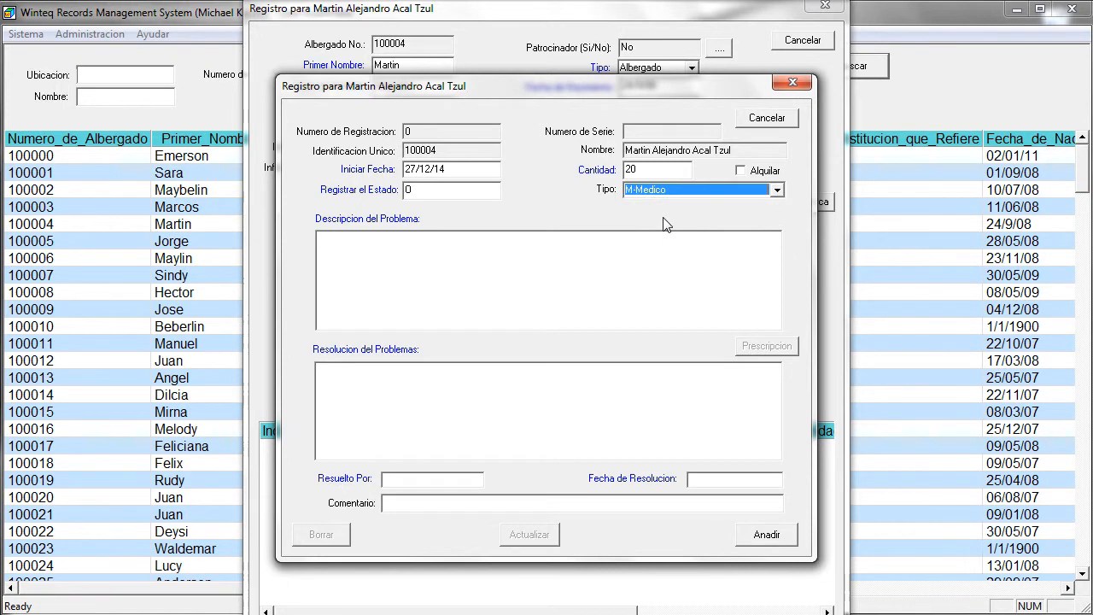
pyautogui.click(429, 265)
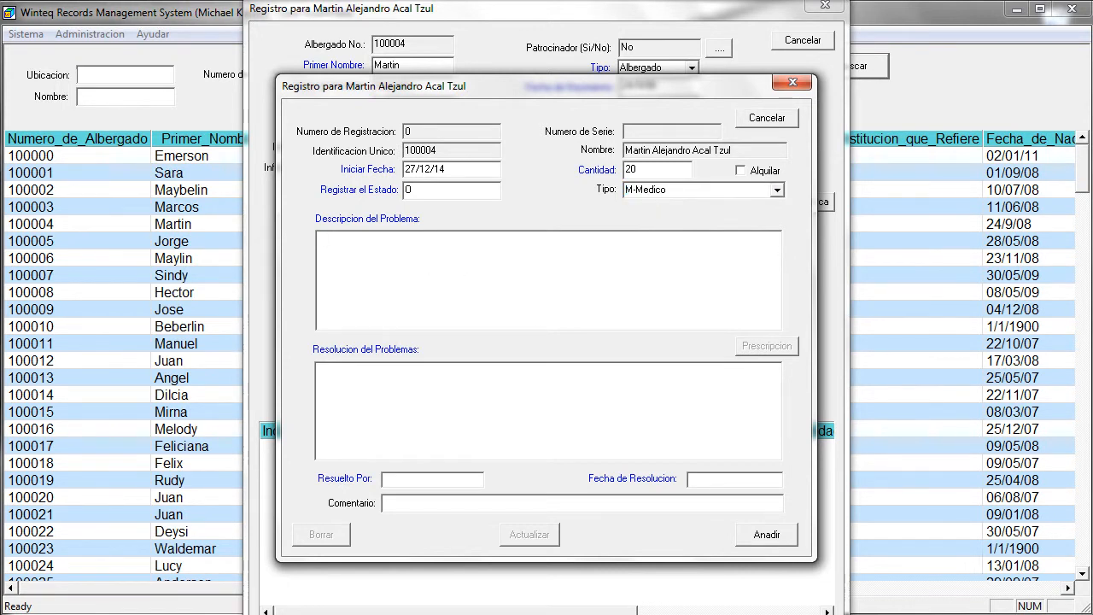
pyautogui.hotkey('alt', 'Tab')
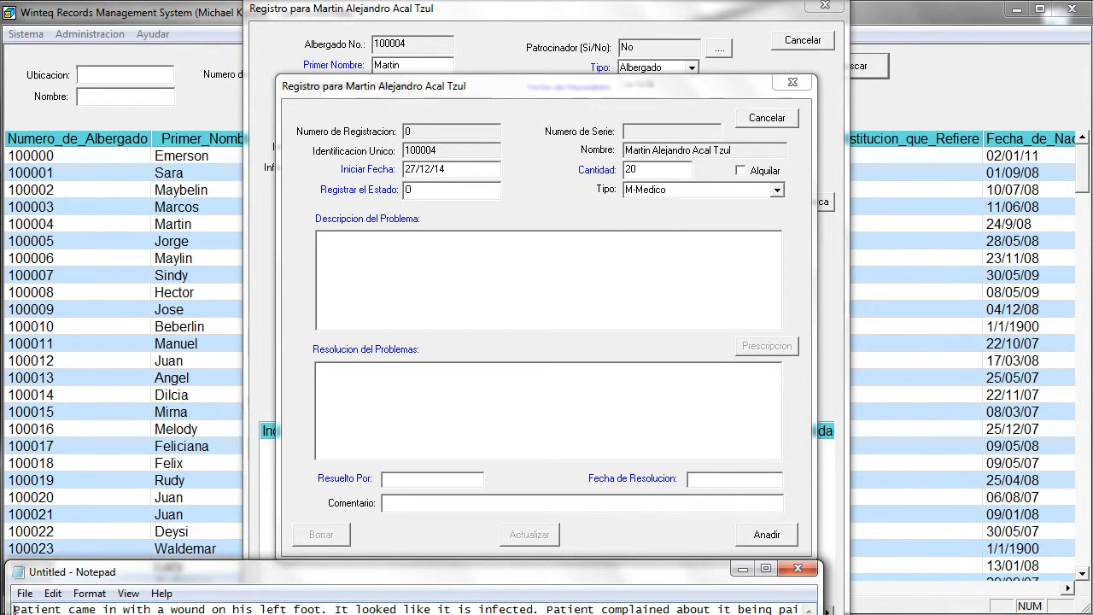
# Step: Paste the Notepad note about the infected, painful left-foot wound into Descripcion del Problema
pyautogui.hotkey('ctrl', 'a')
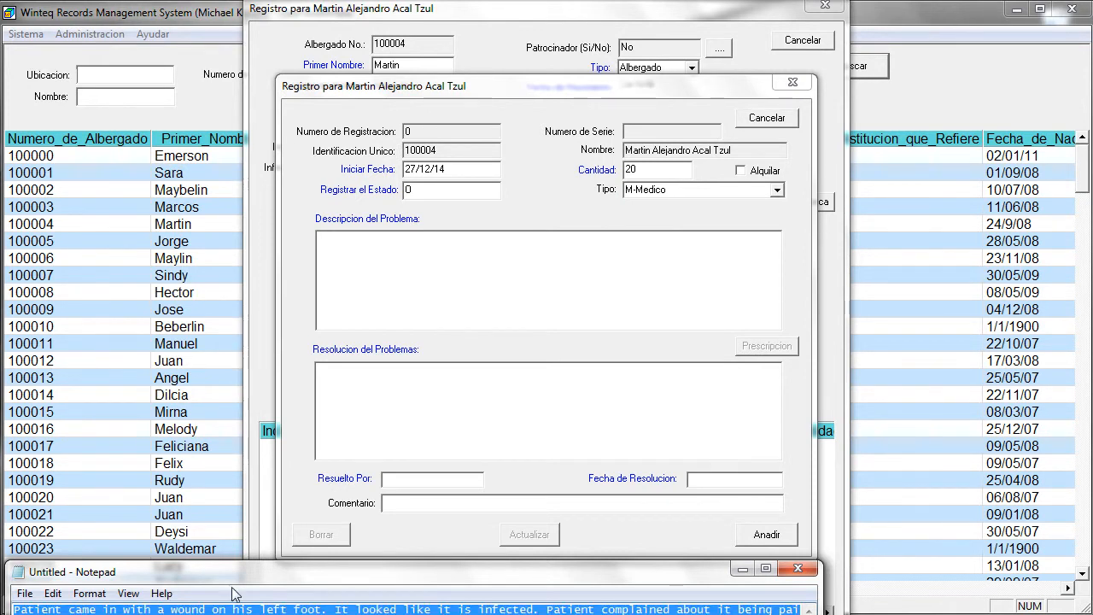
pyautogui.click(366, 278)
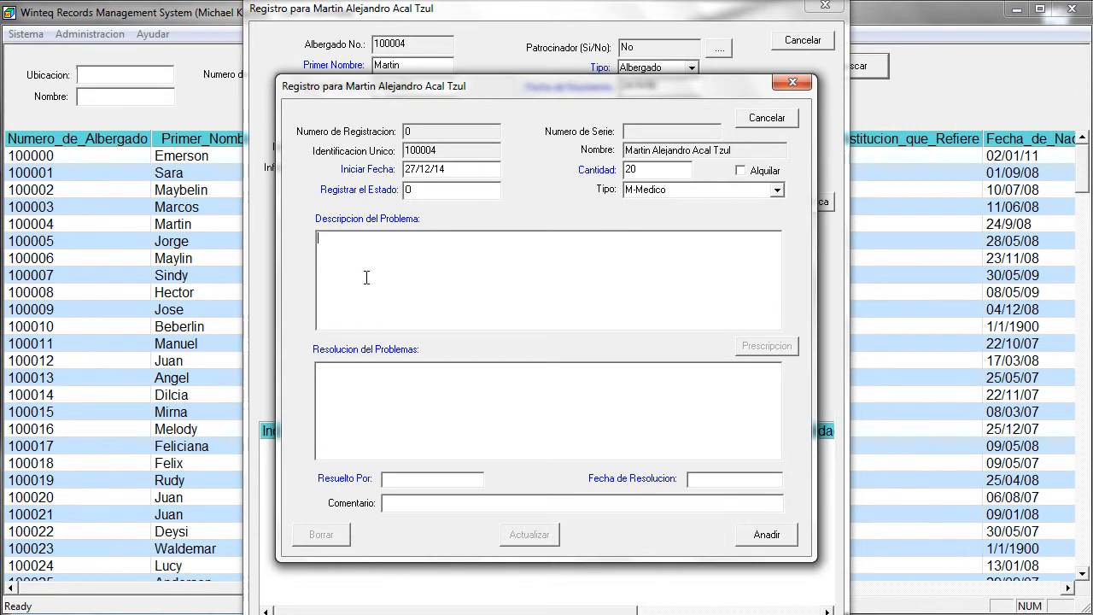
pyautogui.rightClick(366, 275)
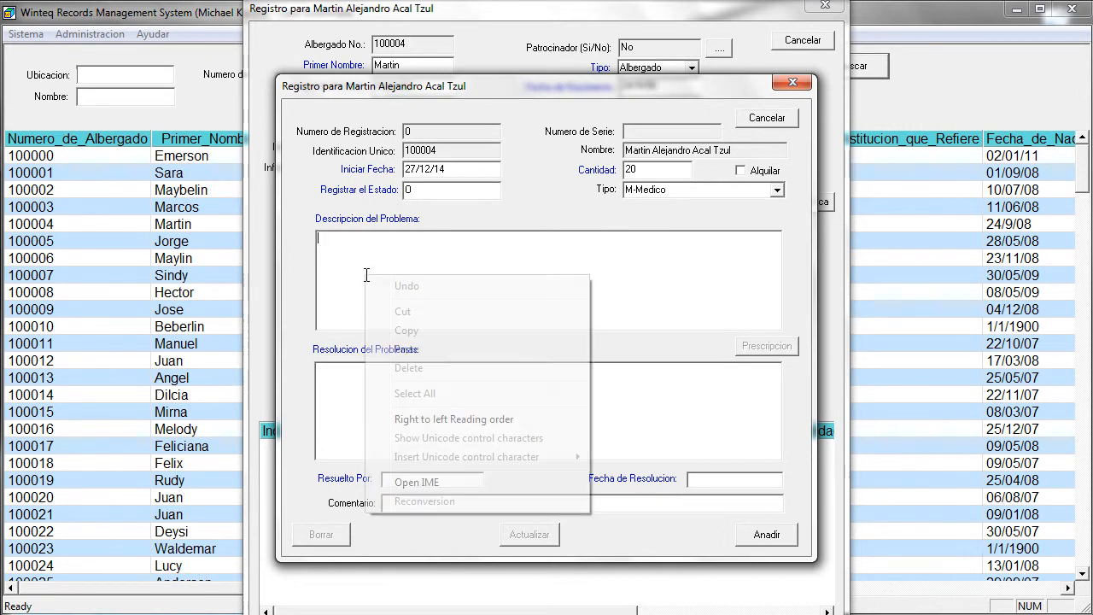
pyautogui.click(406, 350)
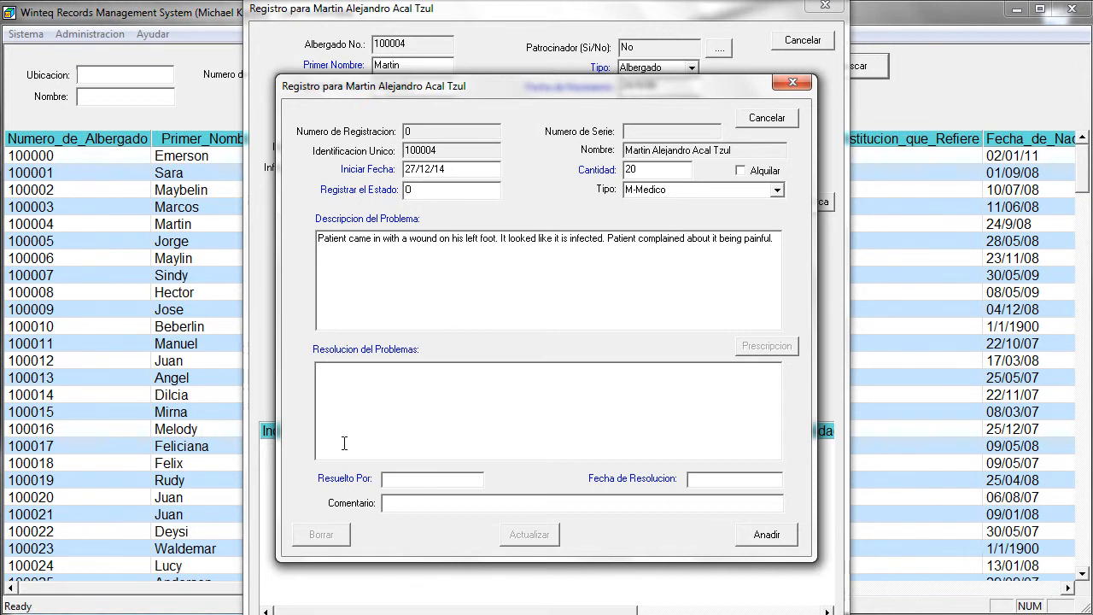
# Step: Paste the wound-dressing, 3-day antibiotic resolution, and enter the resolver's username and date 27/12/14
pyautogui.hotkey('alt', 'Tab')
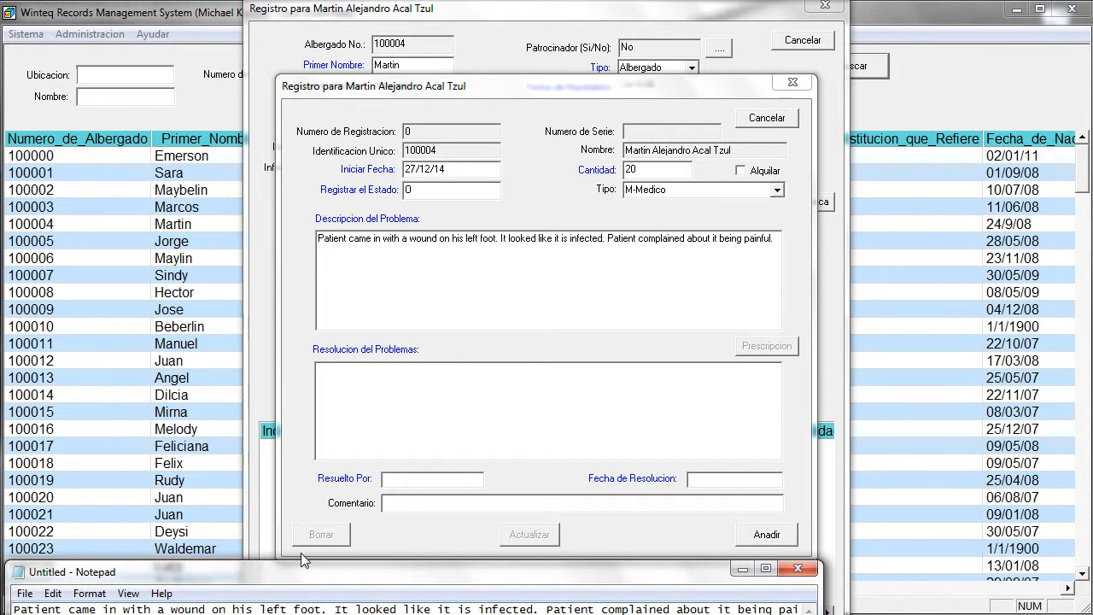
pyautogui.click(372, 392)
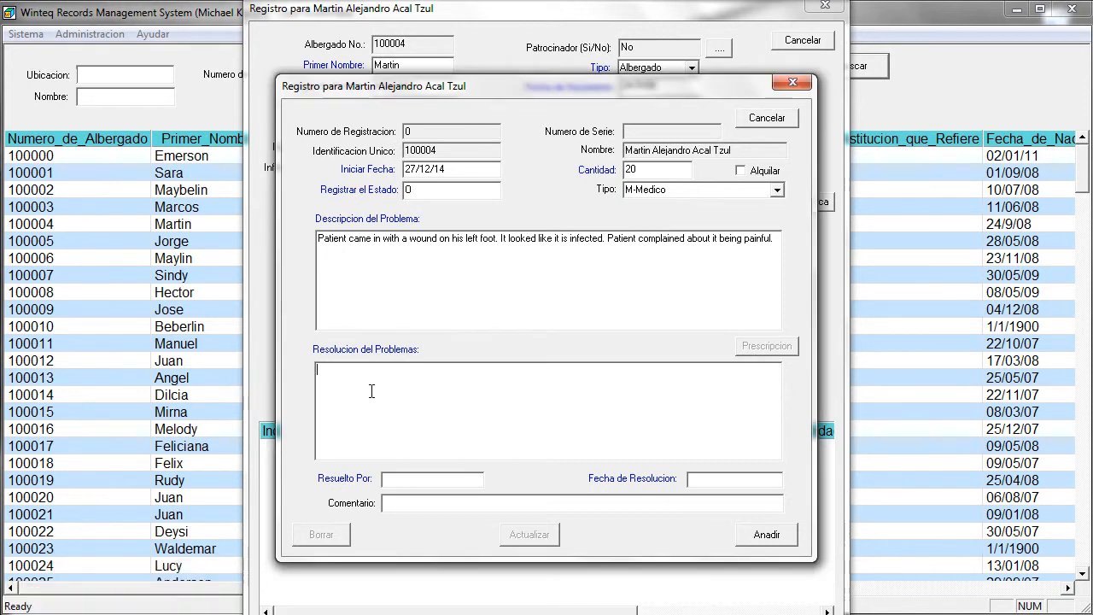
pyautogui.rightClick(371, 393)
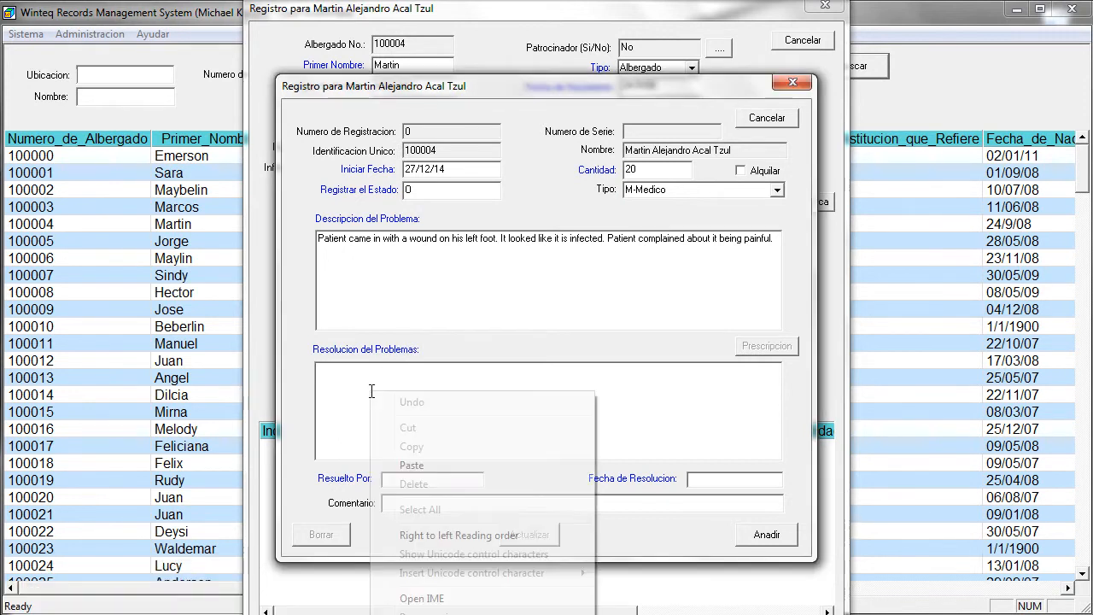
pyautogui.click(416, 468)
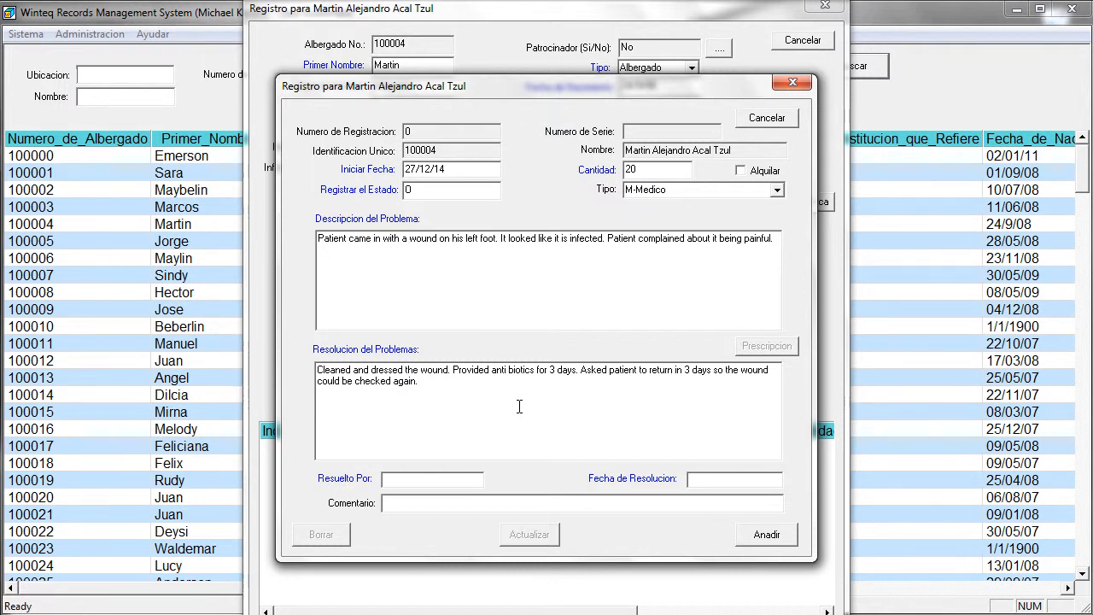
pyautogui.write('mi')
pyautogui.write('27/12/')
pyautogui.write('14')
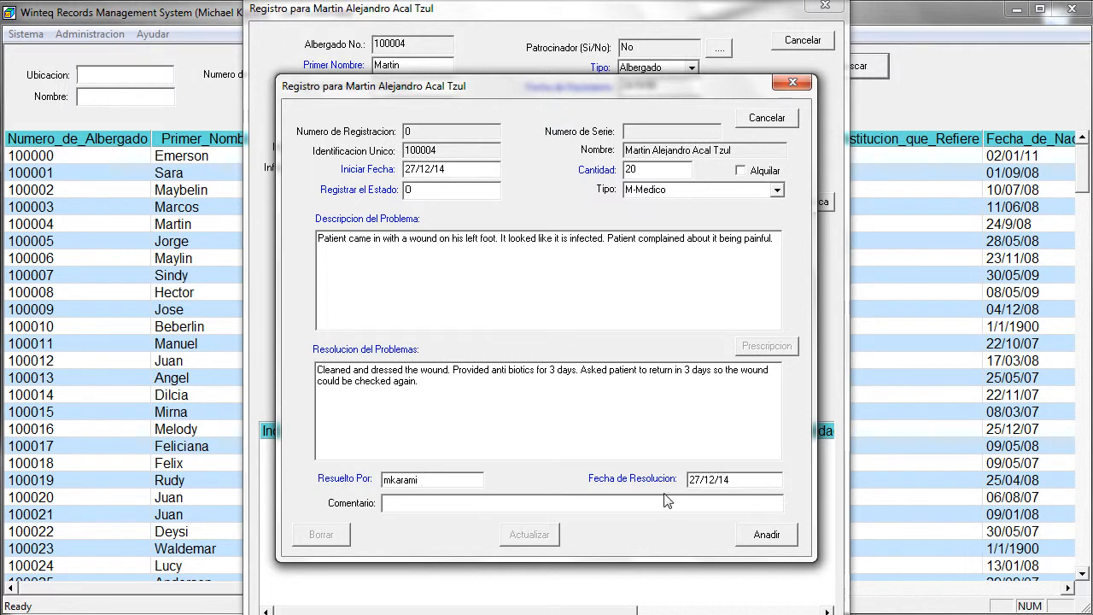
# Step: Save the wound incident, acknowledge the confirmation, and reopen it from the patient's list
pyautogui.click(765, 538)
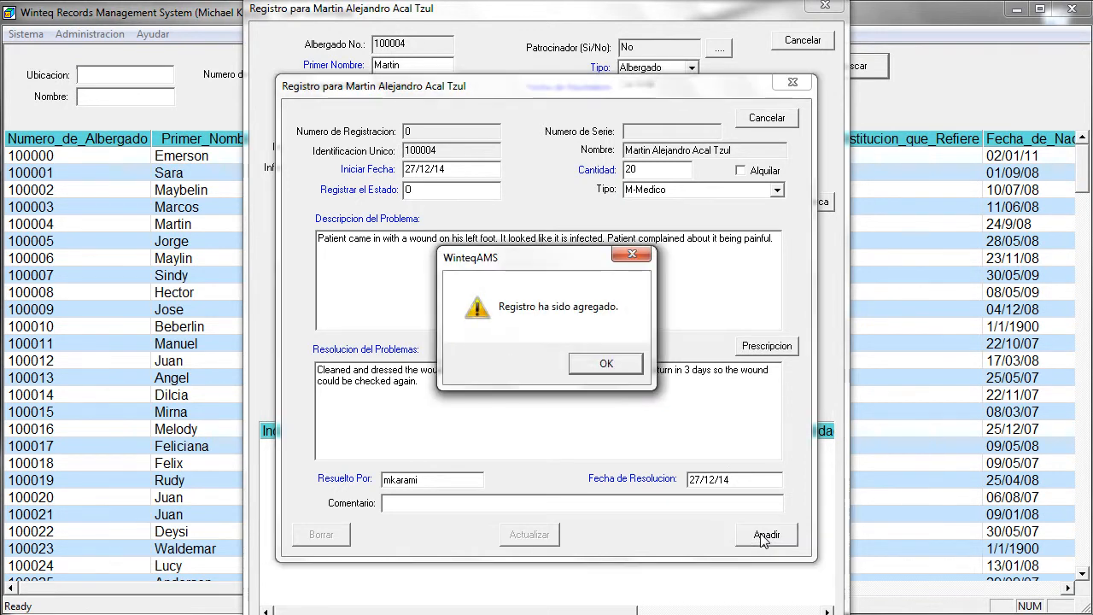
pyautogui.click(616, 368)
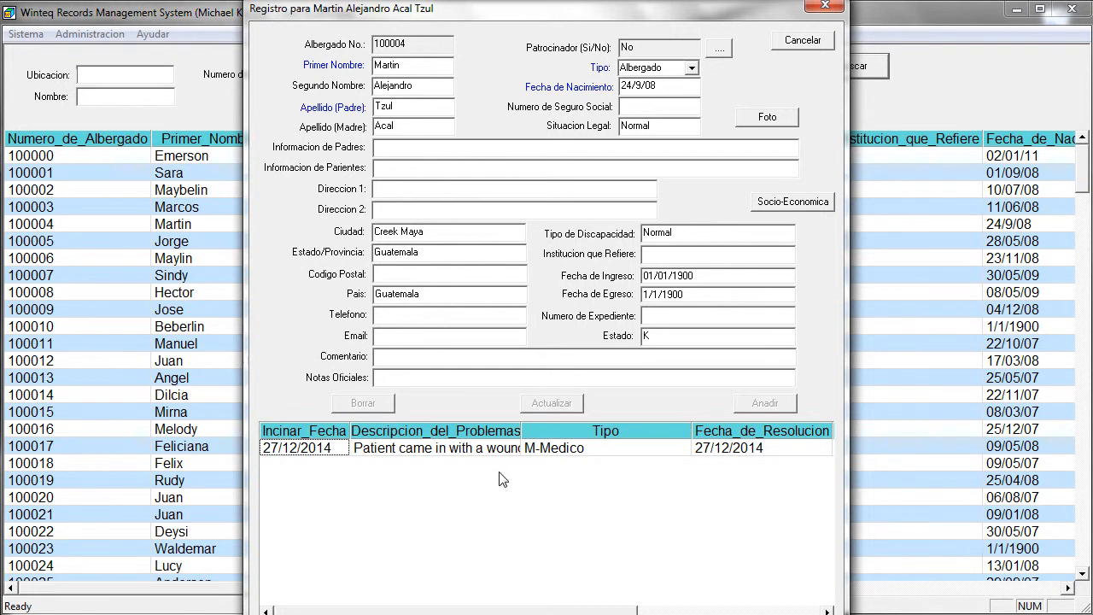
pyautogui.doubleClick(388, 452)
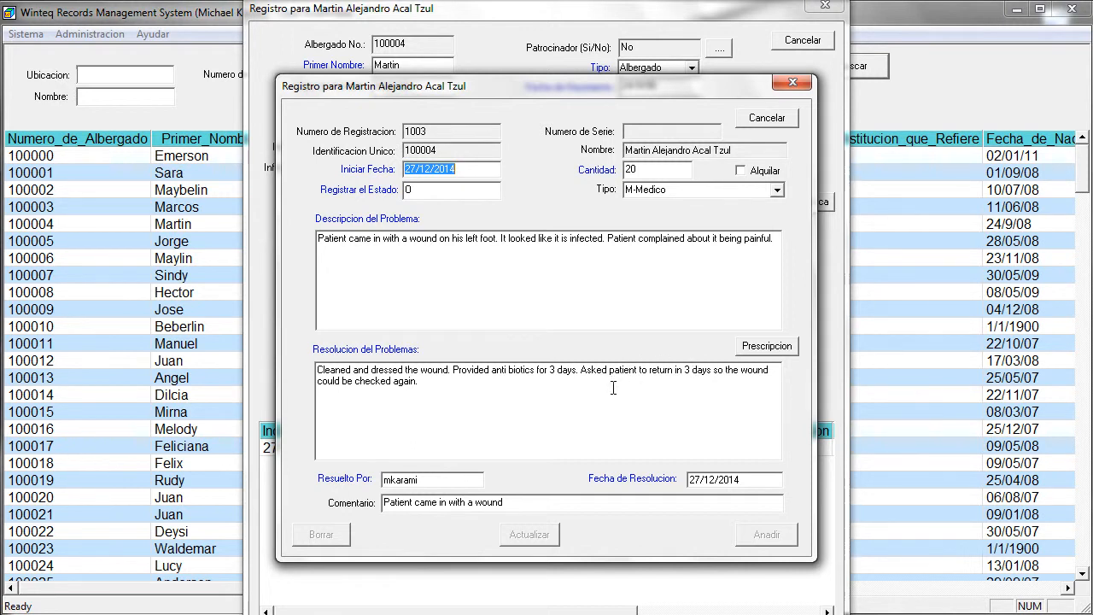
# Step: Prescribe 6 TABA050 3 or 5 Day Antibiotic Tablets from inventory, leaving 41 in stock
pyautogui.click(767, 348)
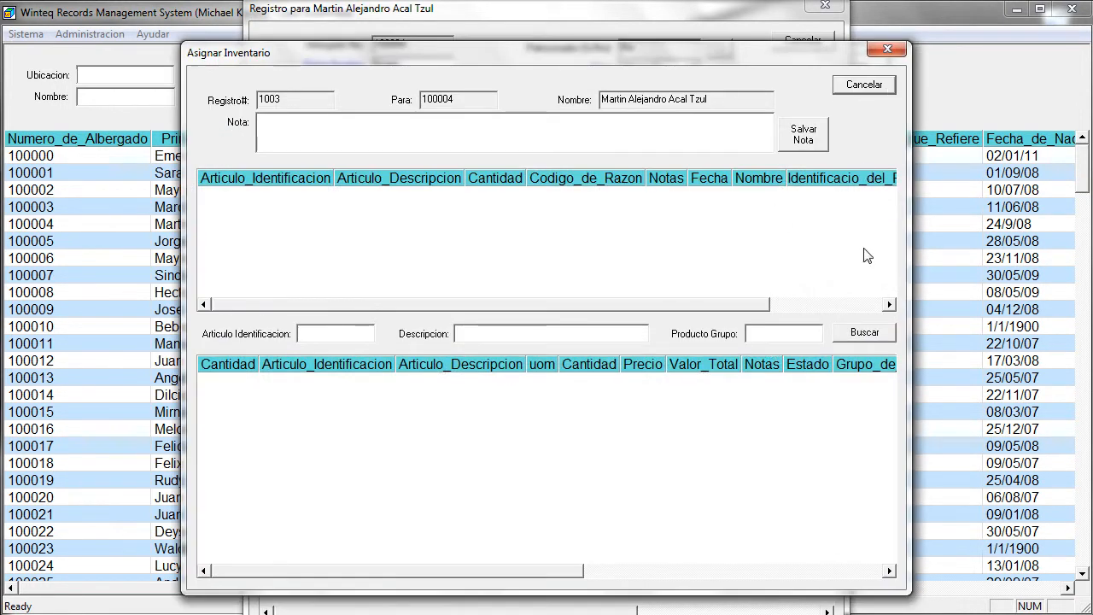
pyautogui.click(866, 333)
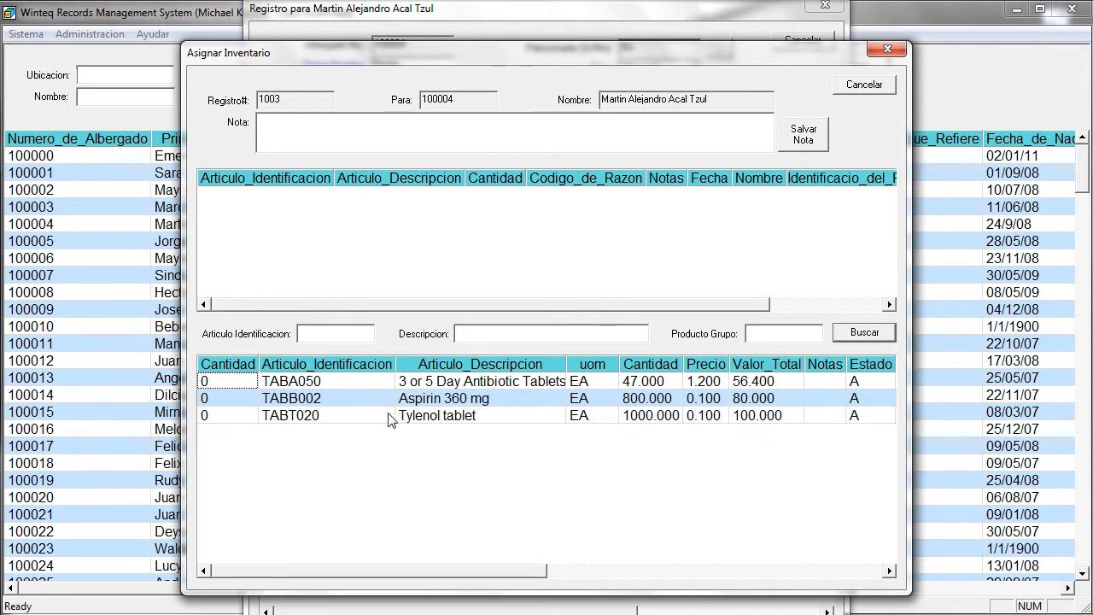
pyautogui.click(220, 385)
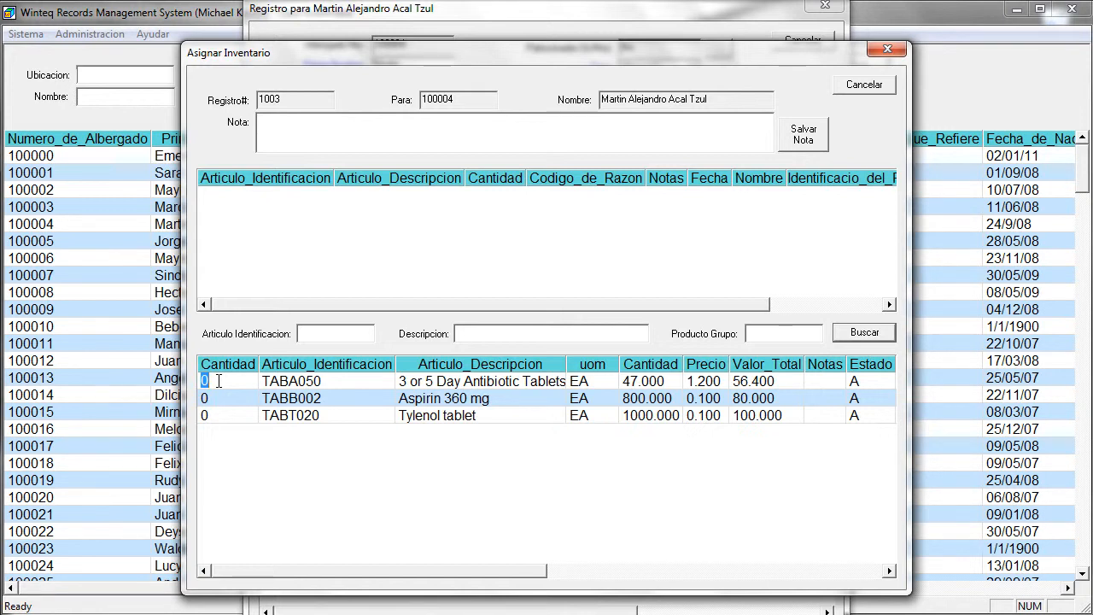
pyautogui.write('6')
pyautogui.press('Return')
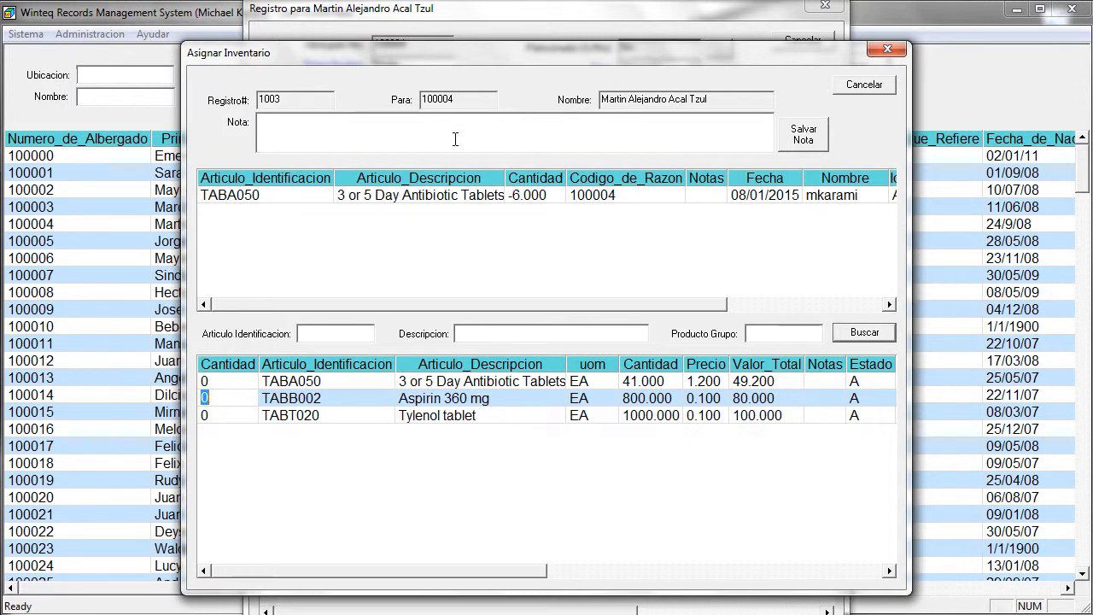
# Step: Save the note '2 tablets per day' on the TABA050 antibiotic line
pyautogui.click(371, 200)
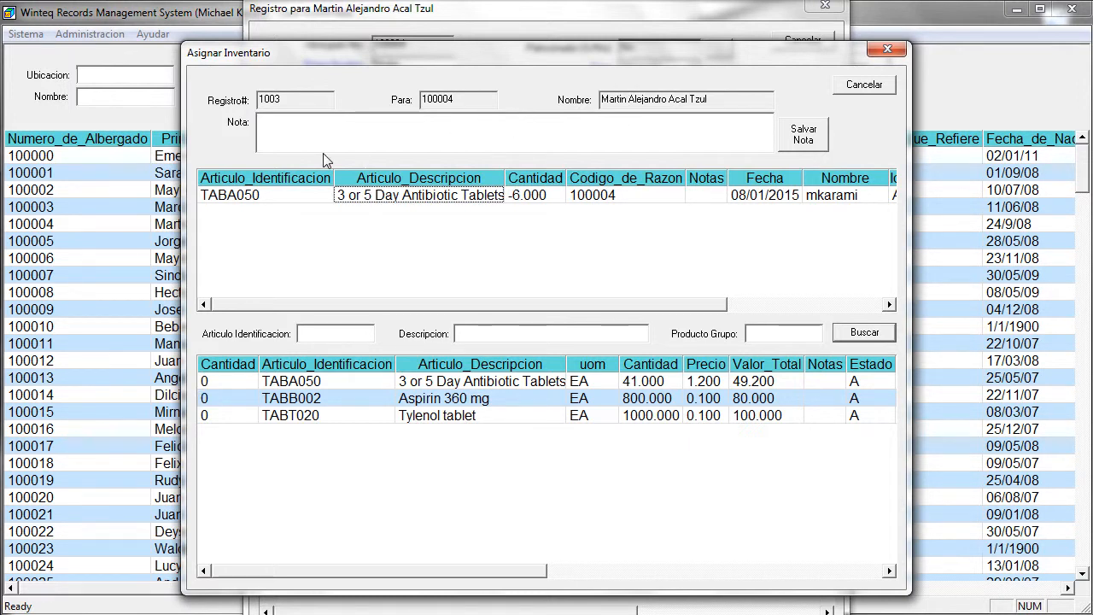
pyautogui.click(307, 129)
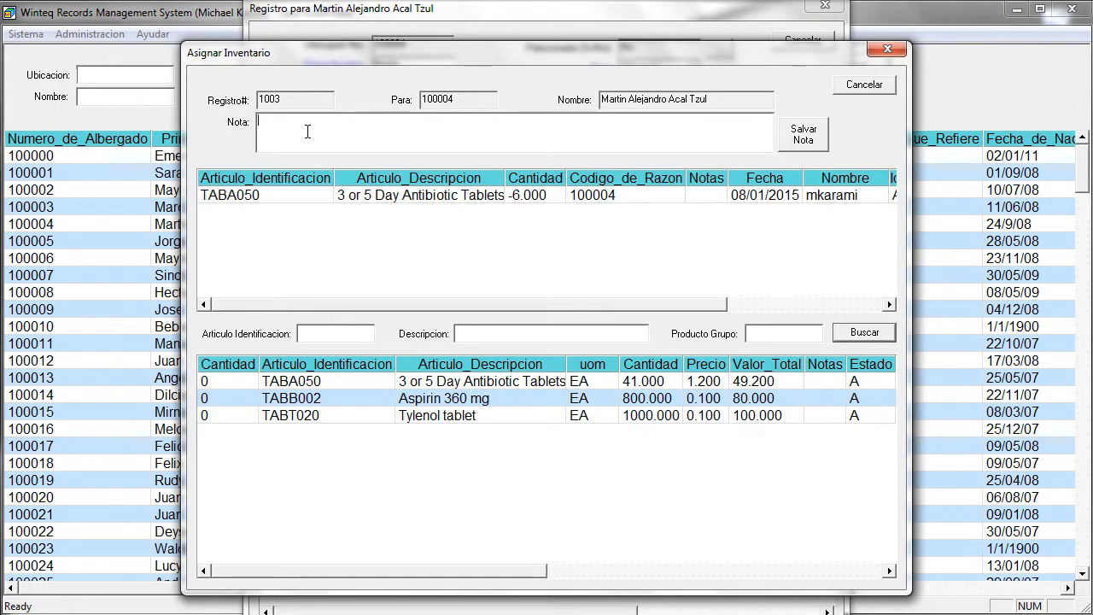
pyautogui.write('2 tablets per day')
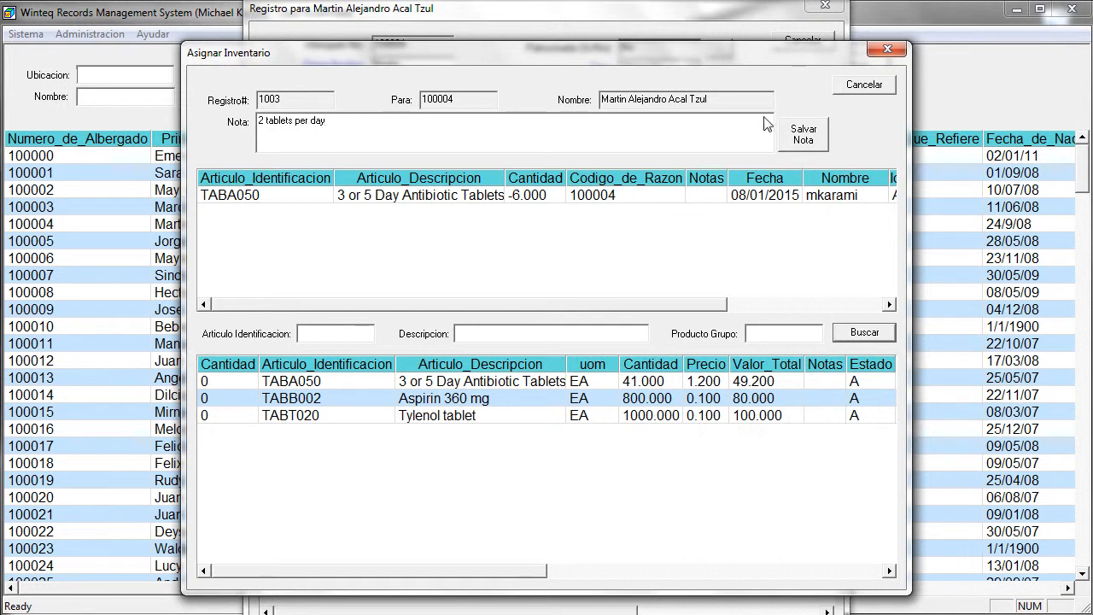
pyautogui.click(801, 141)
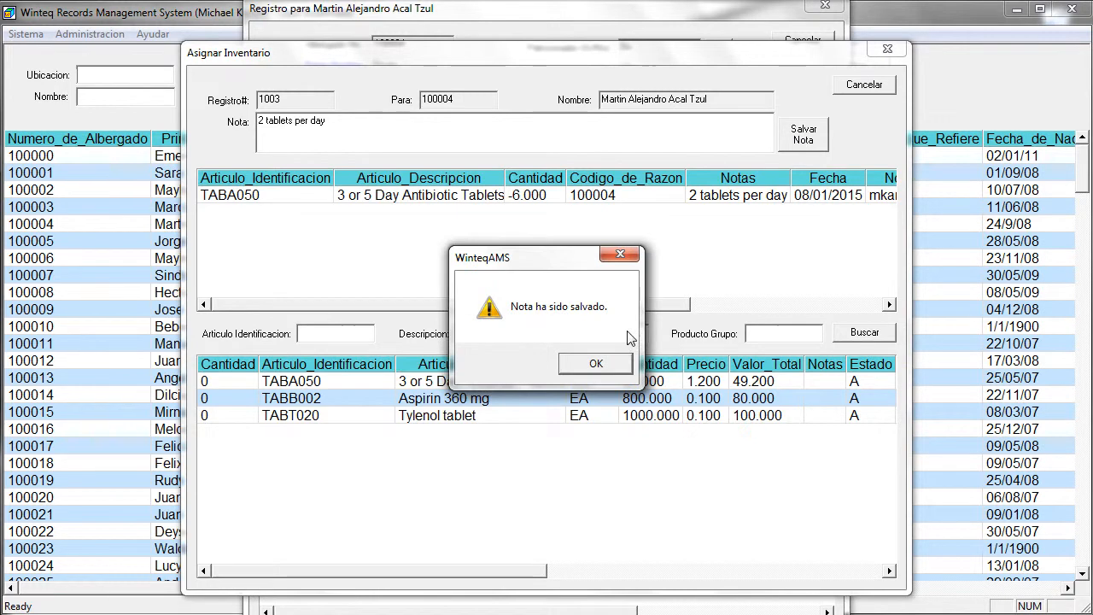
pyautogui.click(629, 363)
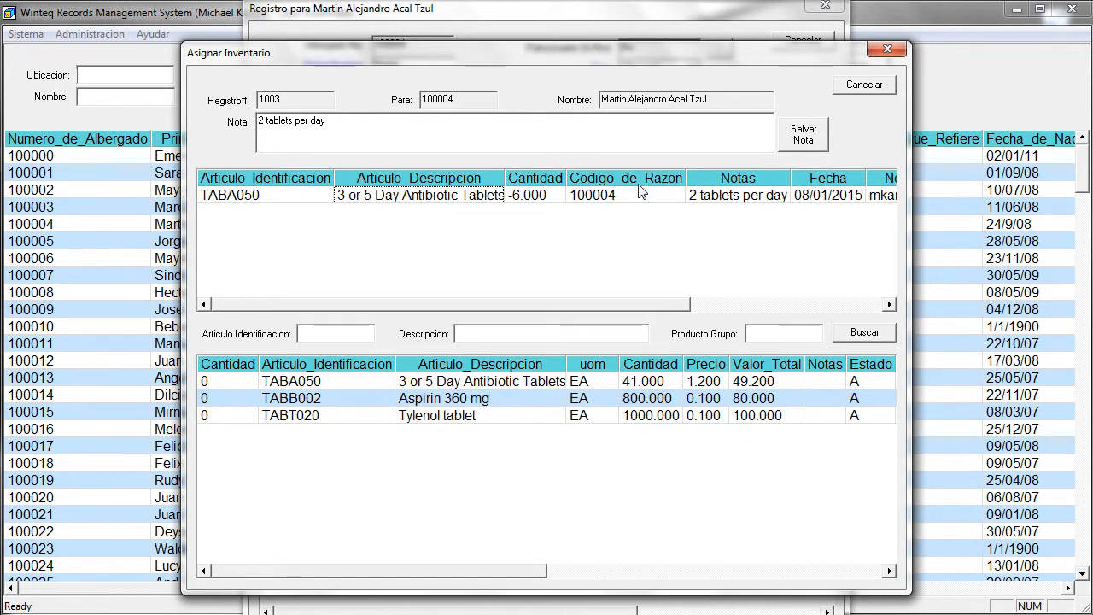
# Step: Close the prescription, incident and patient windows, then open Administracion > Inventario
pyautogui.click(869, 86)
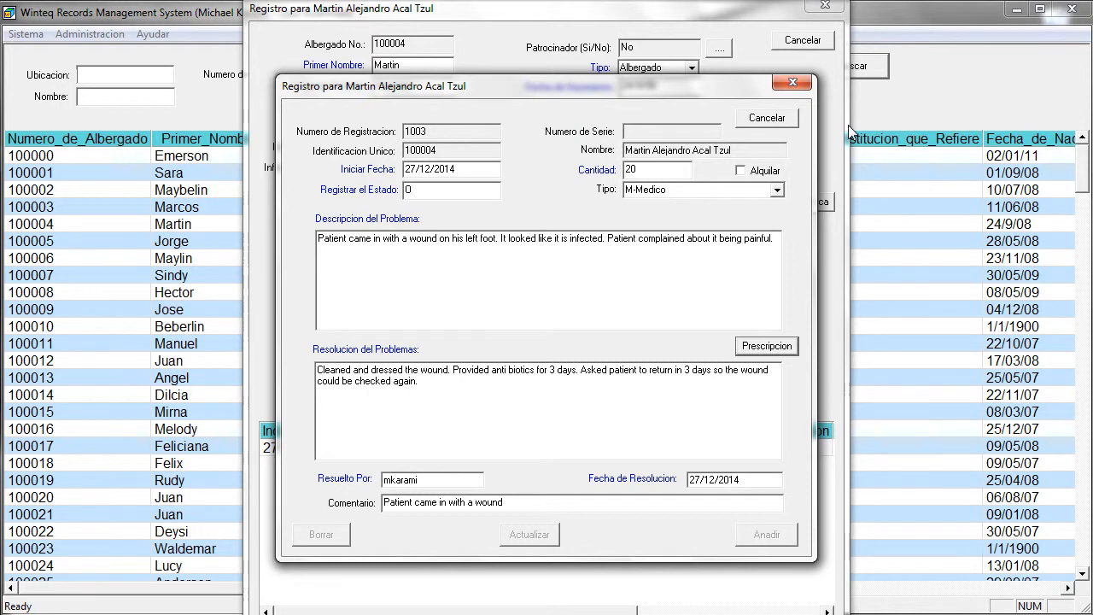
pyautogui.click(766, 118)
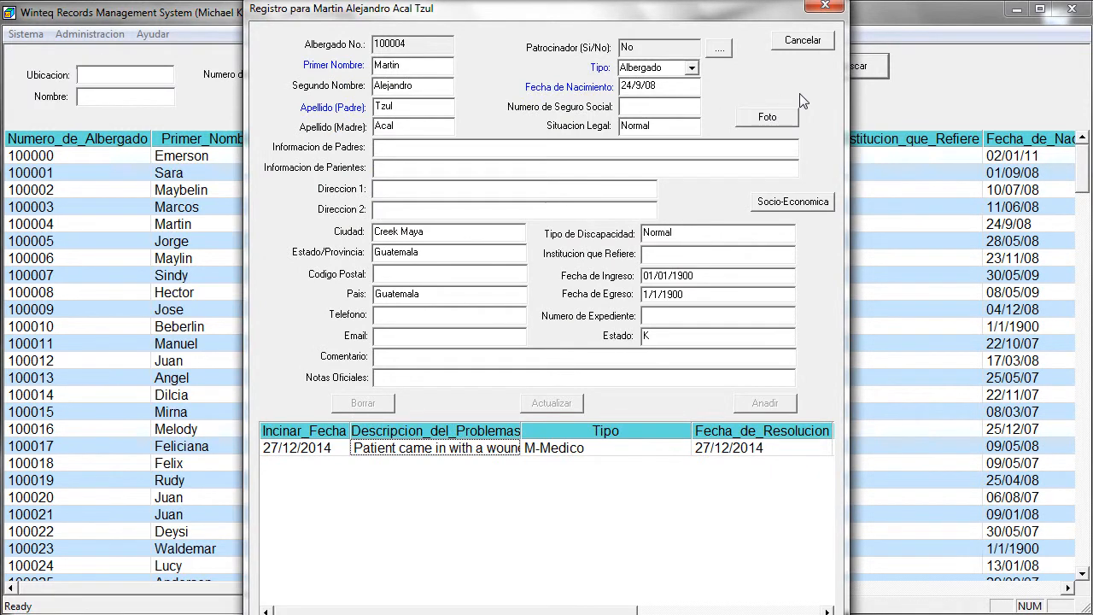
pyautogui.click(793, 45)
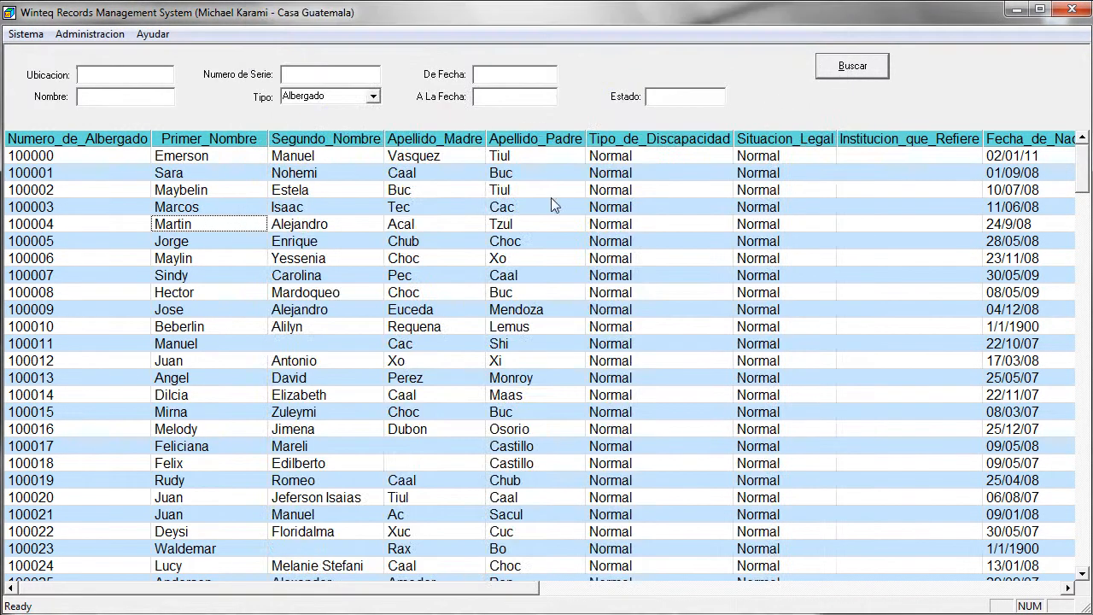
pyautogui.click(82, 36)
pyautogui.click(101, 129)
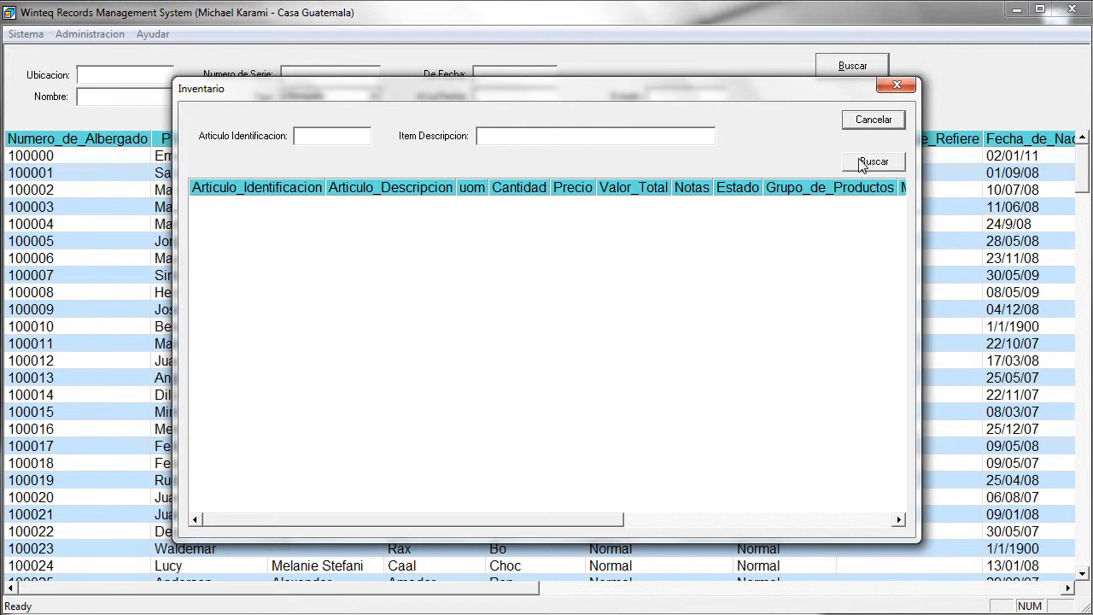
# Step: List inventory and check the TABA050 stock history shows the -6 '2 tablets per day' line
pyautogui.click(863, 162)
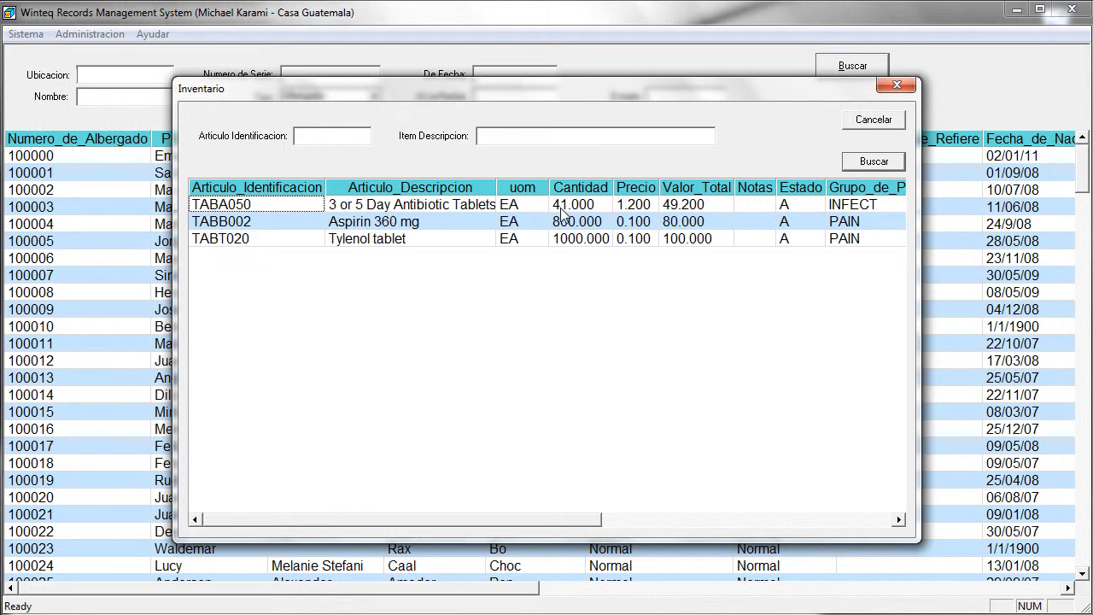
pyautogui.doubleClick(380, 206)
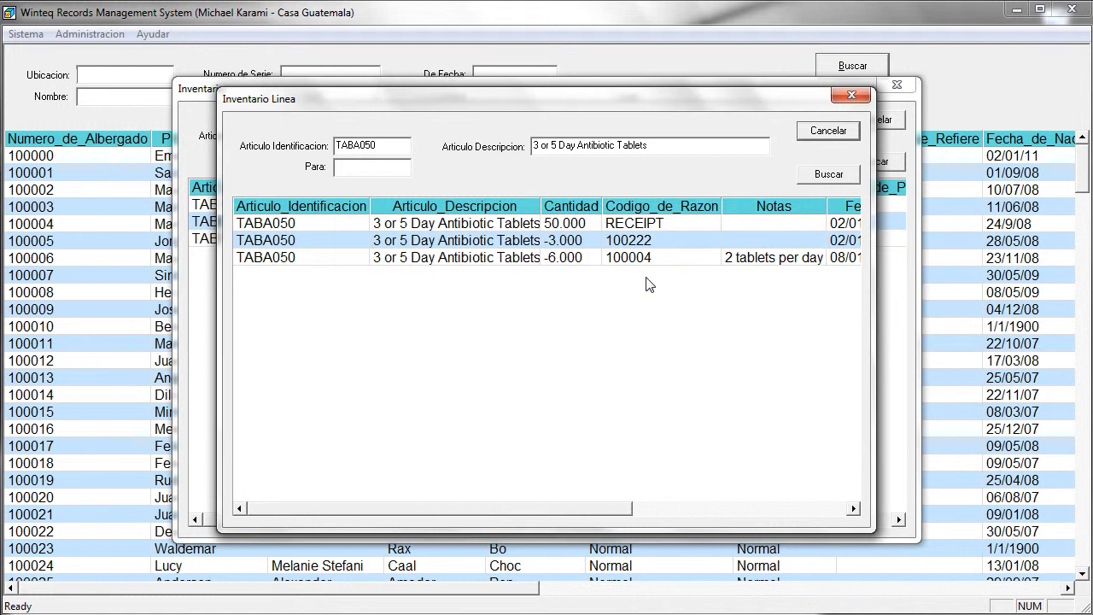
pyautogui.click(828, 131)
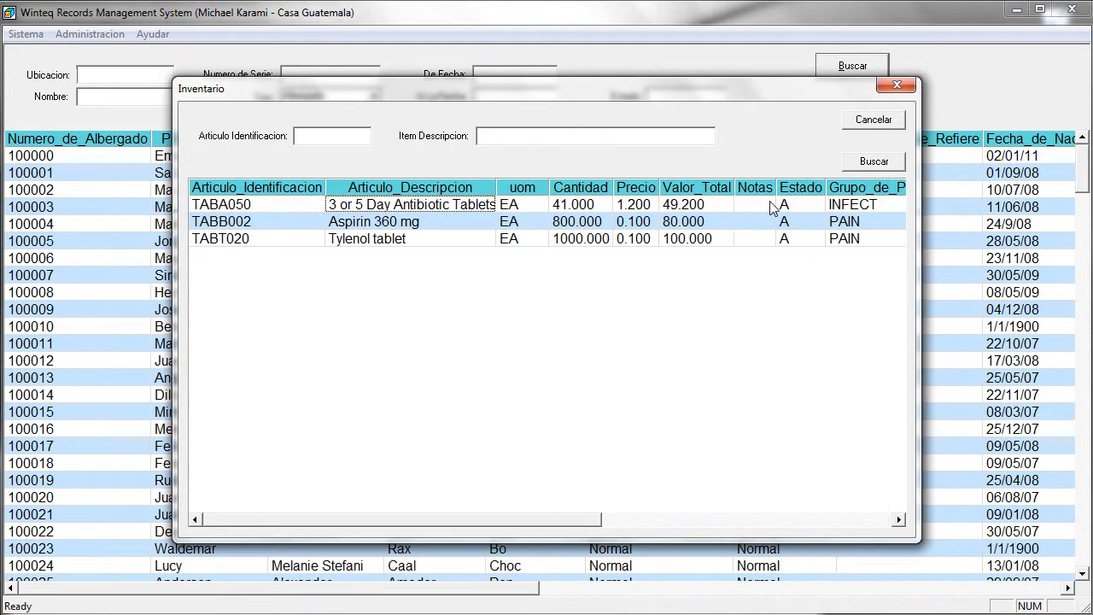